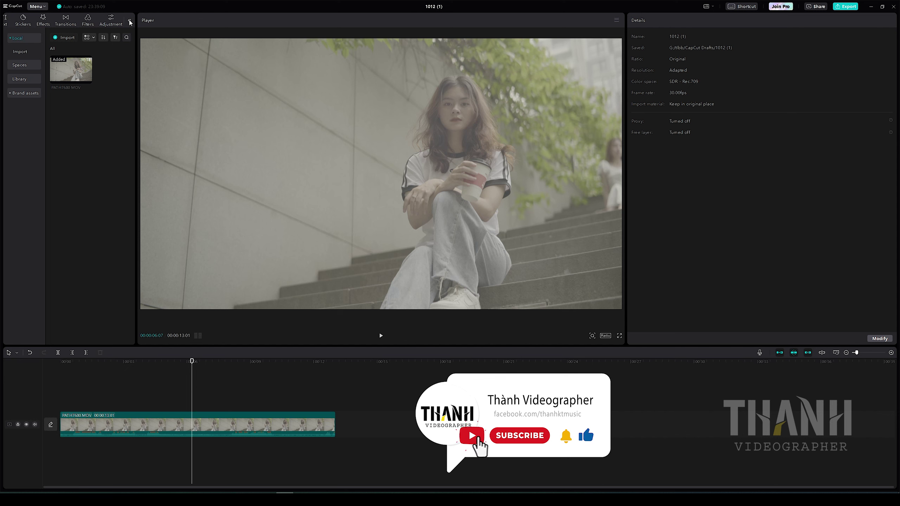
Step: Import the DELOG V-LOG LUMIX.cube file into the Adjustment > LUT library
click(130, 21)
click(111, 22)
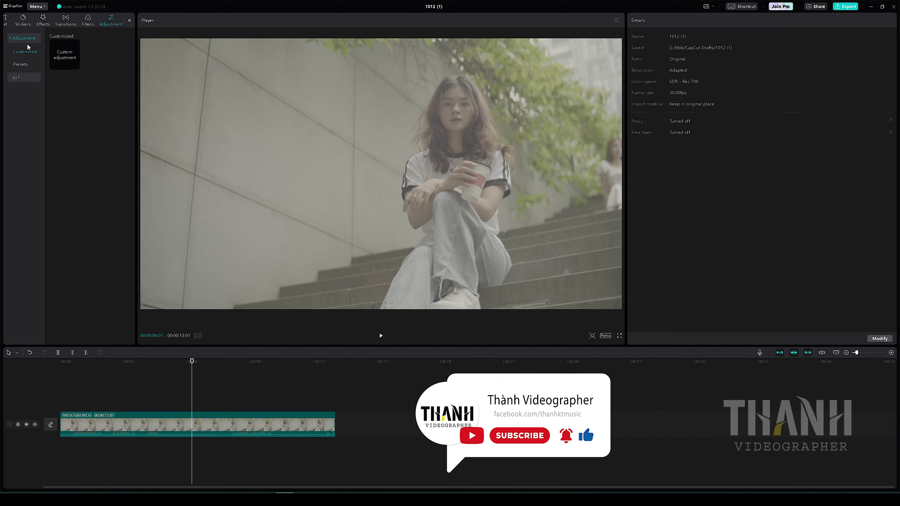
click(17, 78)
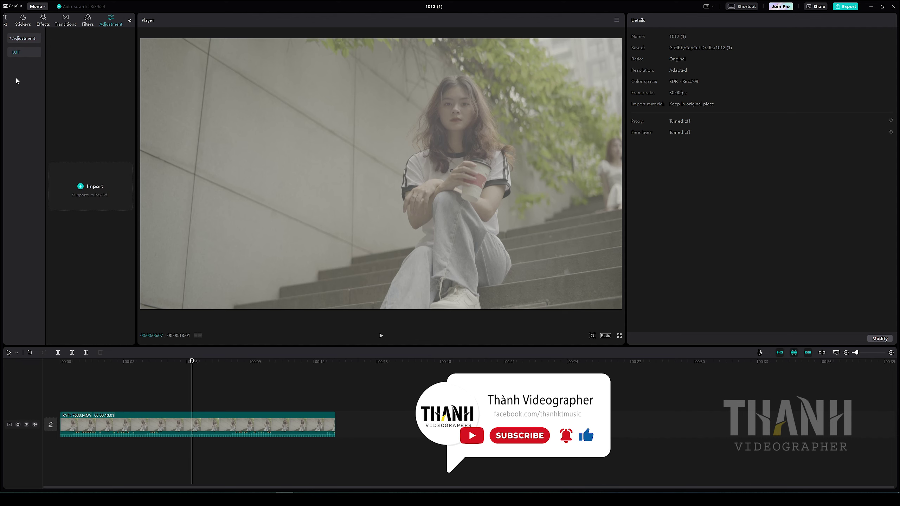
click(90, 190)
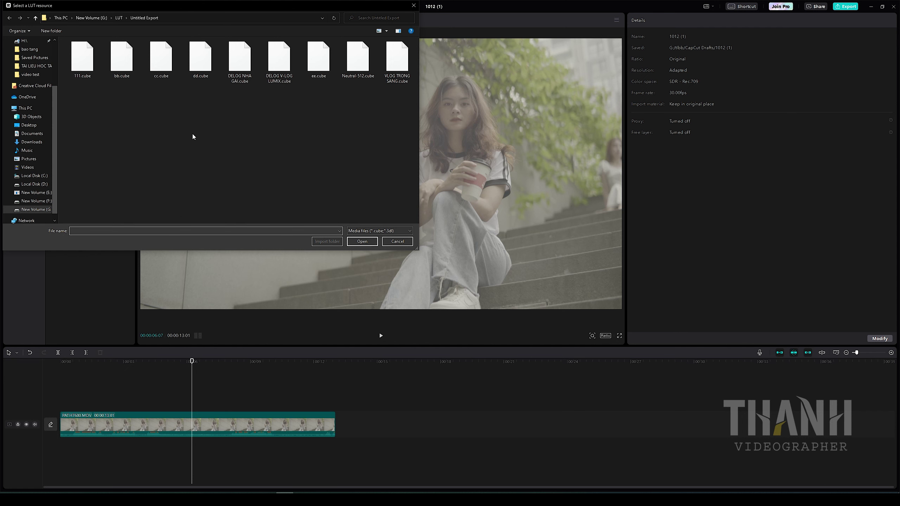
double_click(280, 60)
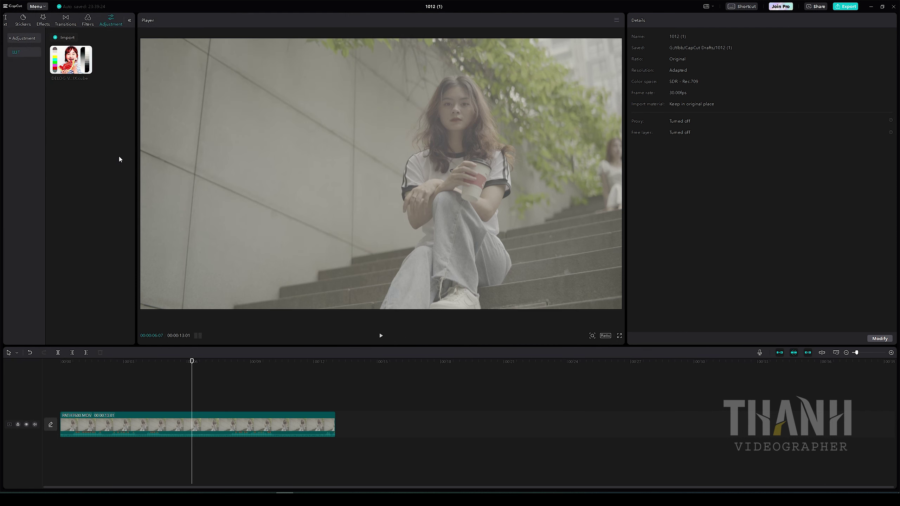
mouse_move(58, 66)
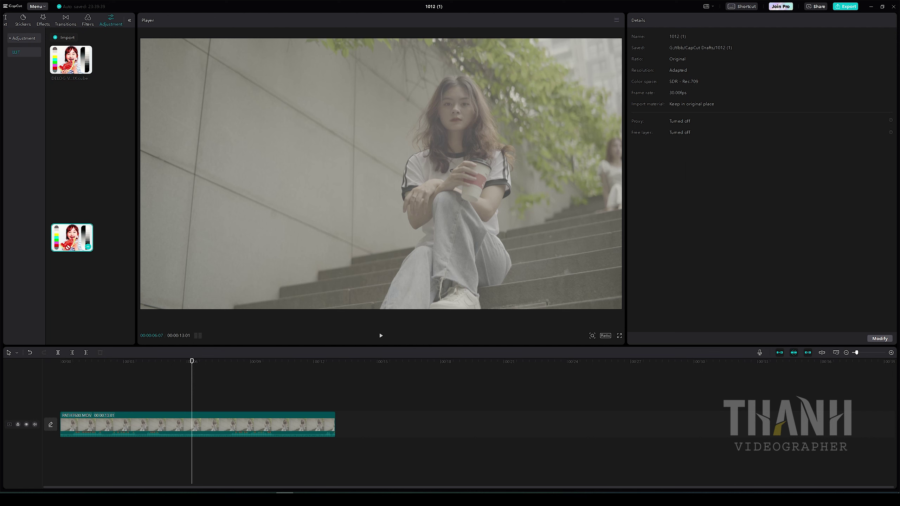
drag(77, 67, 53, 395)
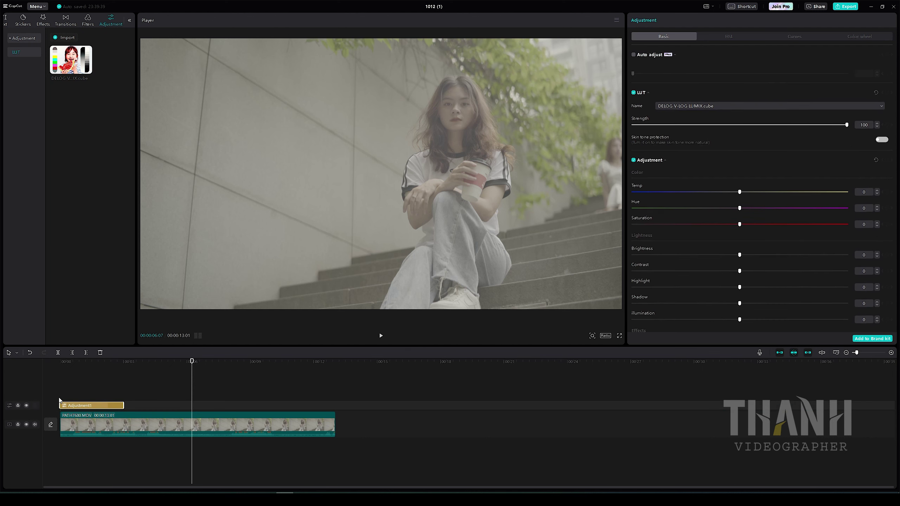
click(72, 361)
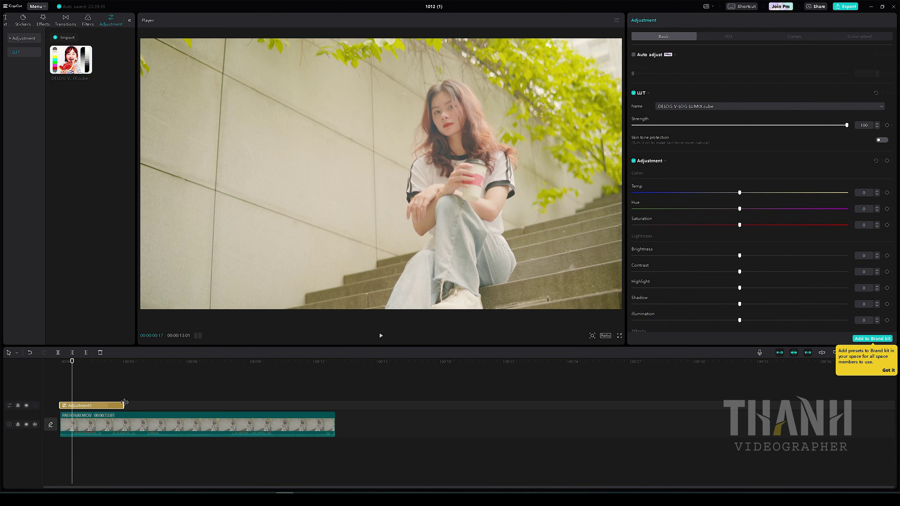
drag(124, 405, 336, 401)
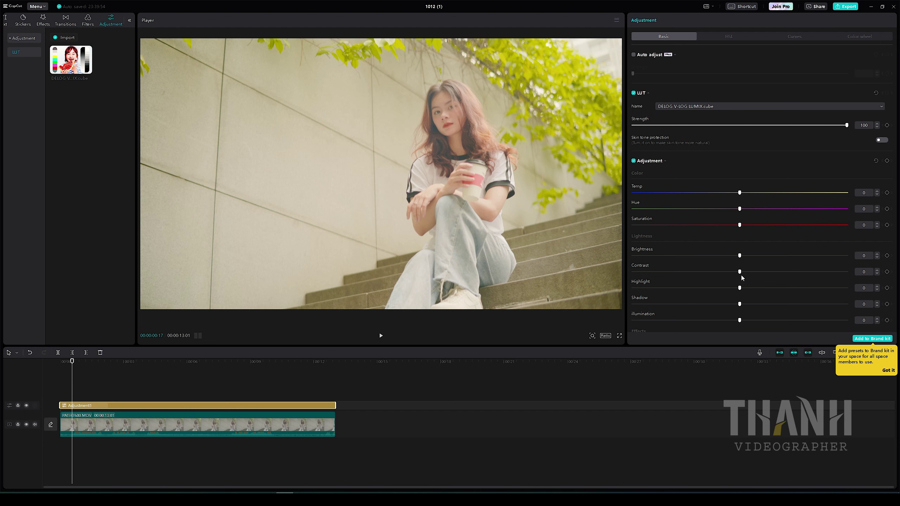
mouse_move(740, 272)
mouse_down()
mouse_move(778, 276)
mouse_move(703, 288)
mouse_move(720, 304)
mouse_move(719, 288)
mouse_up()
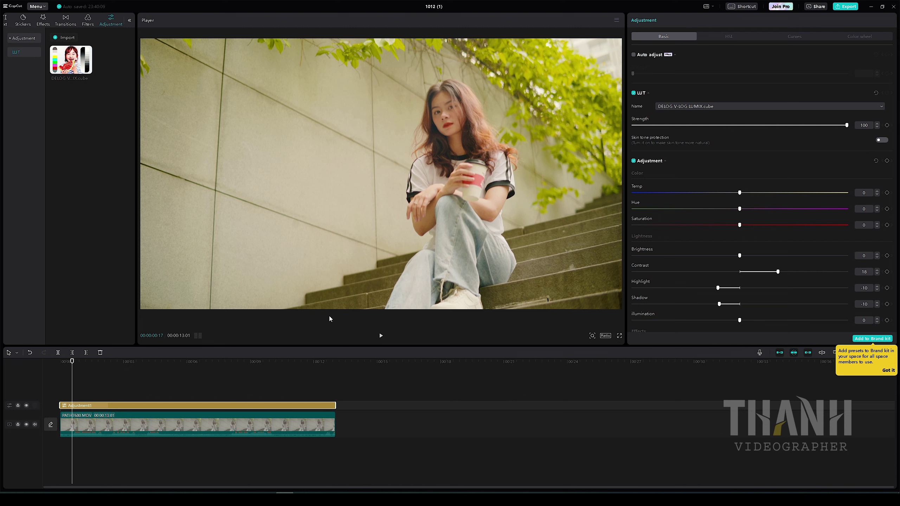
Step: Delete the LUT adjustment layer and show the stair clip's own Basic adjustment sliders
key(Delete)
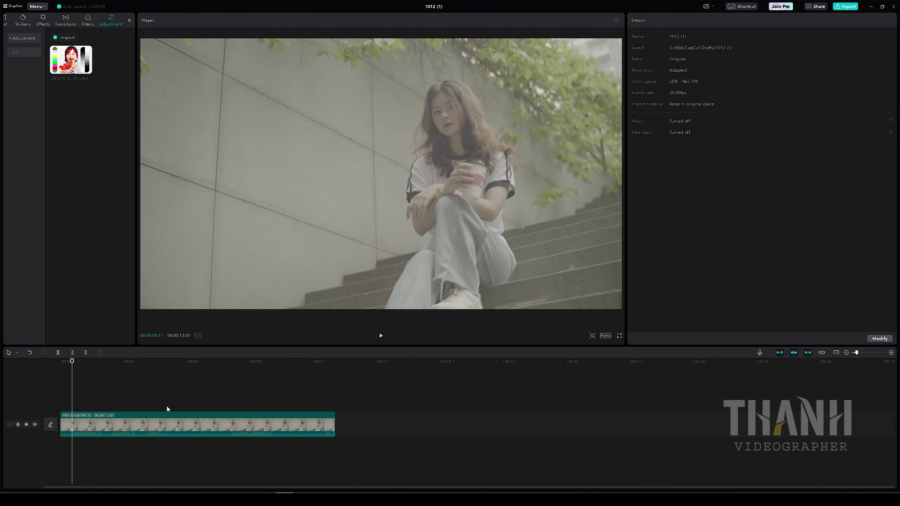
click(156, 420)
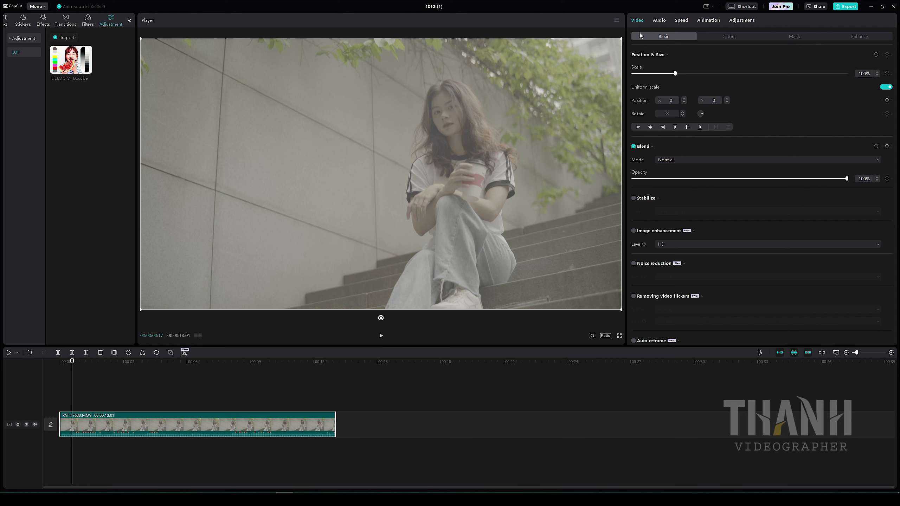
click(743, 22)
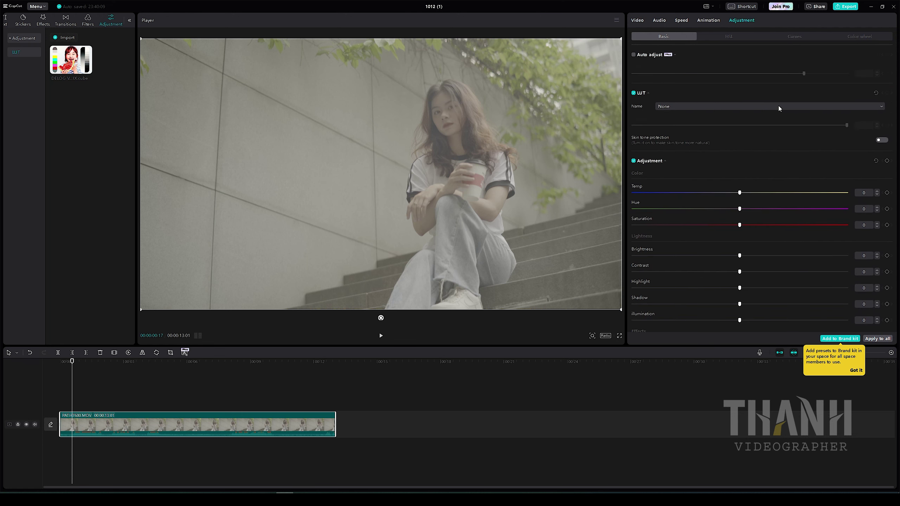
scroll(775, 155, down, 2)
scroll(779, 153, up, 2)
scroll(894, 106, down, 2)
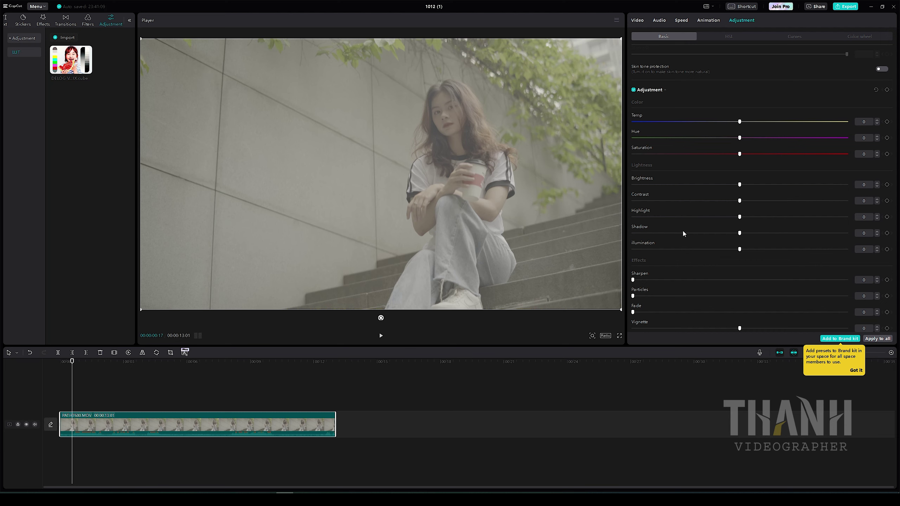
Step: Set contrast 50, shadows -23, highlights 15, illumination 7, saturation 50, keeping hue at 0
drag(739, 201, 835, 201)
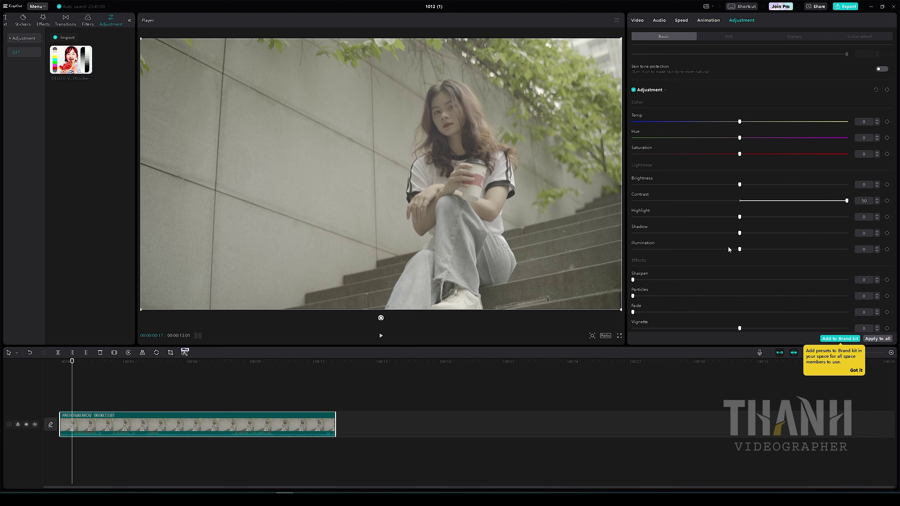
drag(739, 233, 691, 233)
drag(740, 217, 771, 217)
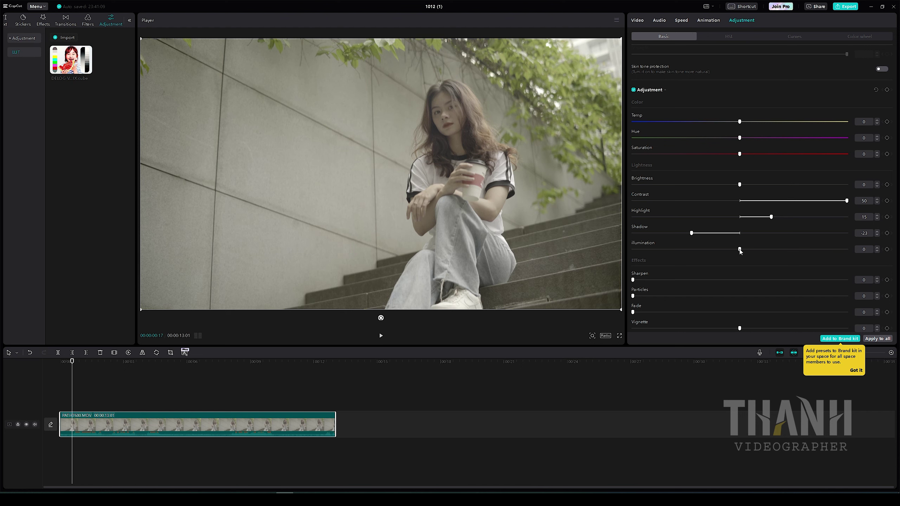
drag(740, 249, 755, 249)
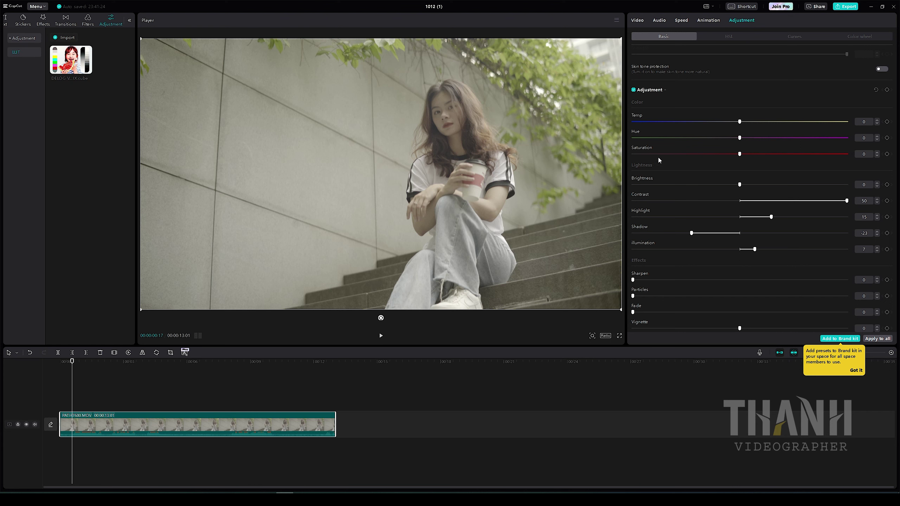
drag(740, 154, 802, 154)
mouse_move(749, 138)
mouse_down()
mouse_move(700, 138)
mouse_move(759, 138)
mouse_up()
mouse_move(759, 138)
mouse_down()
mouse_move(683, 137)
mouse_move(740, 138)
mouse_move(802, 122)
mouse_move(703, 122)
mouse_move(719, 121)
mouse_up()
Step: Set temperature to -10, then test sharpen, fade, particles and vignette and return them to 0
click(861, 121)
click(897, 254)
drag(633, 280, 662, 280)
mouse_move(637, 312)
mouse_down()
mouse_move(743, 313)
mouse_move(594, 319)
mouse_up()
drag(633, 296, 754, 297)
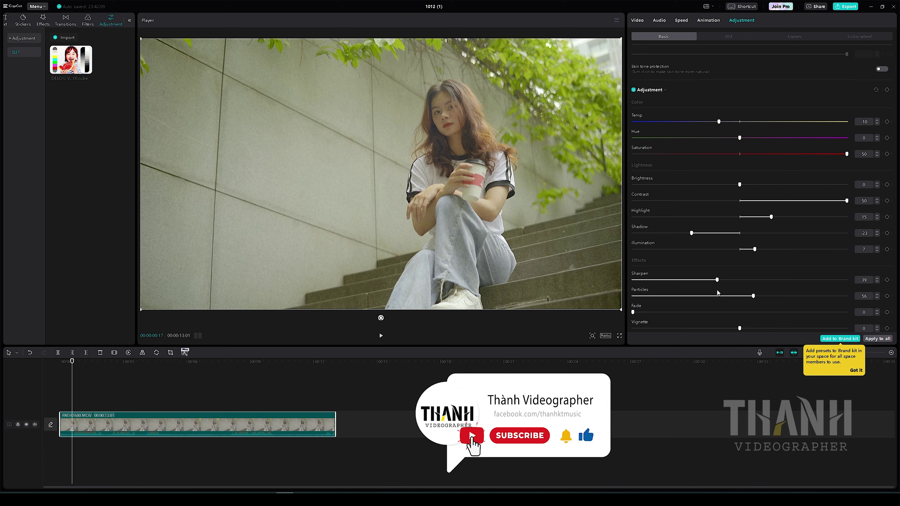
drag(754, 297, 587, 300)
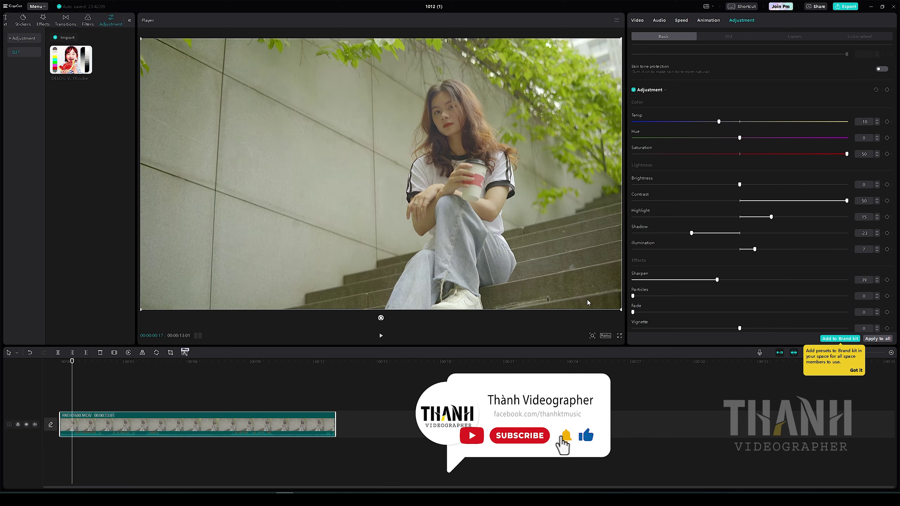
mouse_move(740, 329)
mouse_down()
mouse_move(794, 329)
mouse_move(740, 329)
mouse_up()
drag(717, 280, 580, 261)
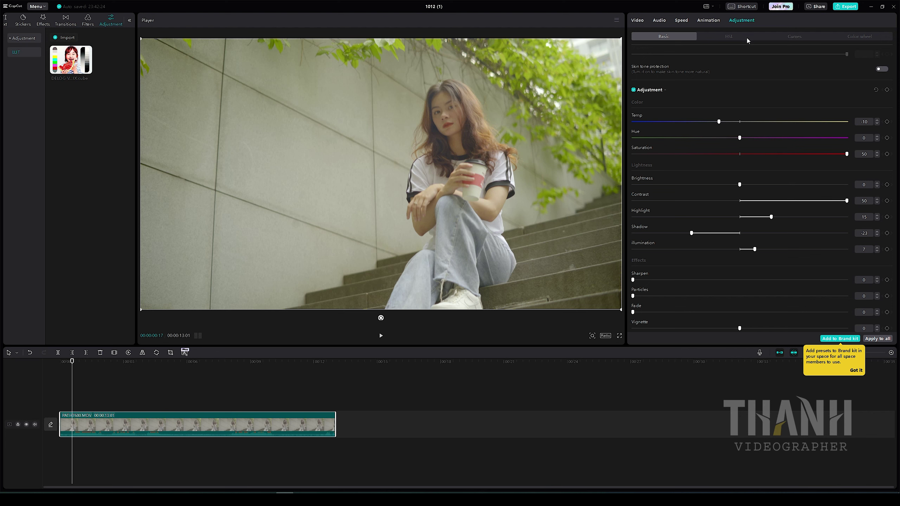
Step: On the luma curve, add a midtone point, keep the white point top-right, and move the black point inward
click(790, 35)
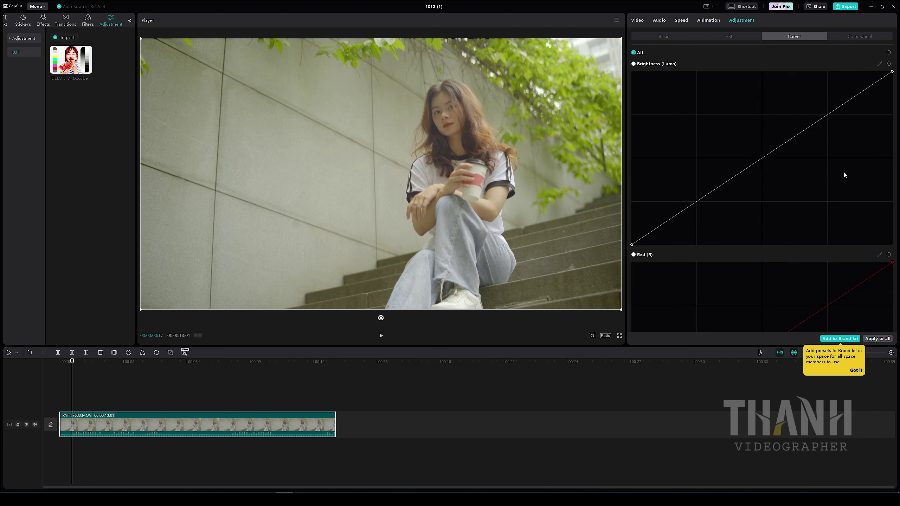
scroll(854, 152, down, 1)
scroll(854, 153, down, 3)
scroll(855, 152, up, 2)
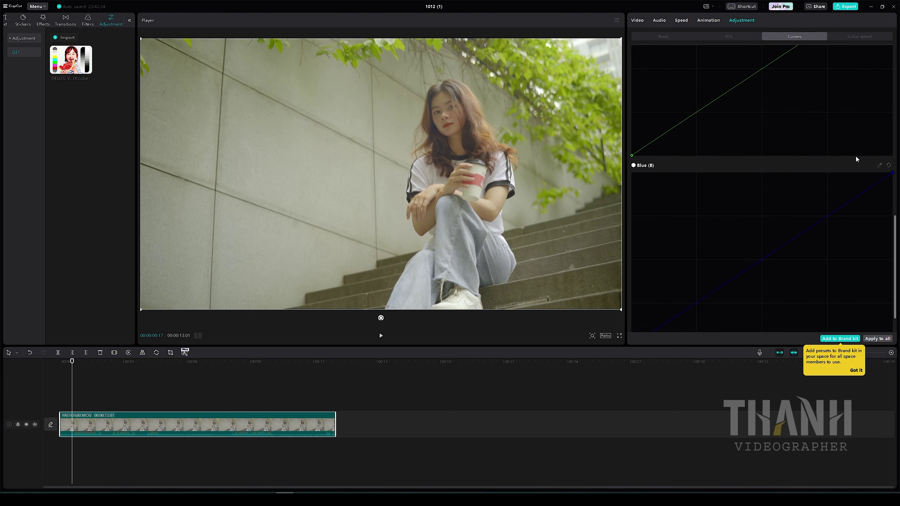
scroll(856, 158, up, 2)
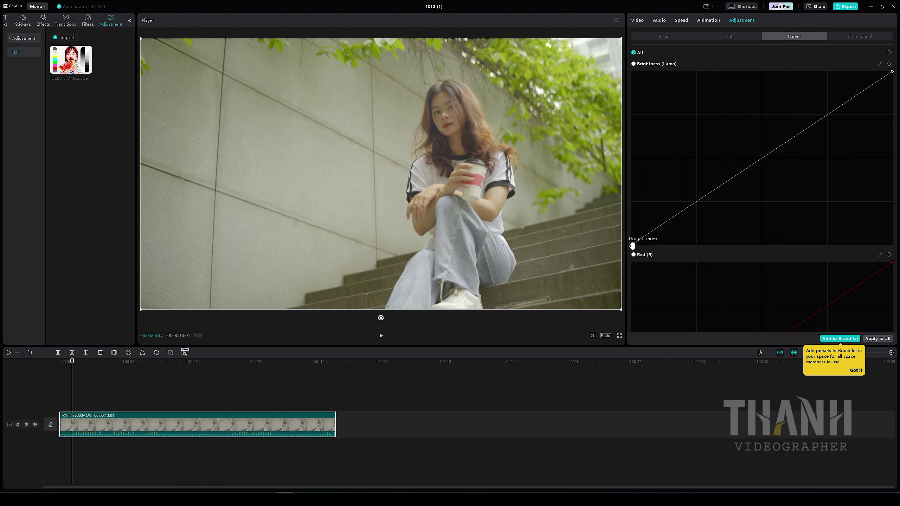
mouse_move(633, 245)
mouse_down()
mouse_move(630, 225)
mouse_move(648, 245)
mouse_up()
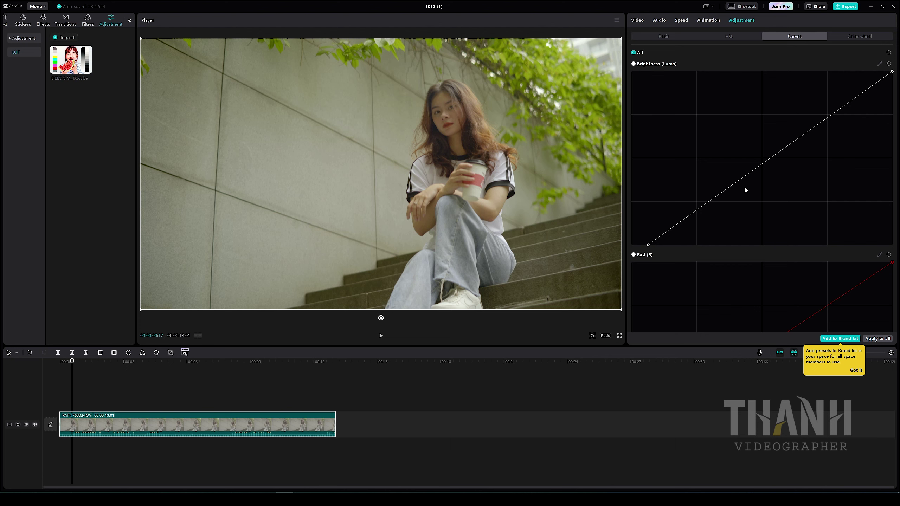
drag(758, 167, 758, 159)
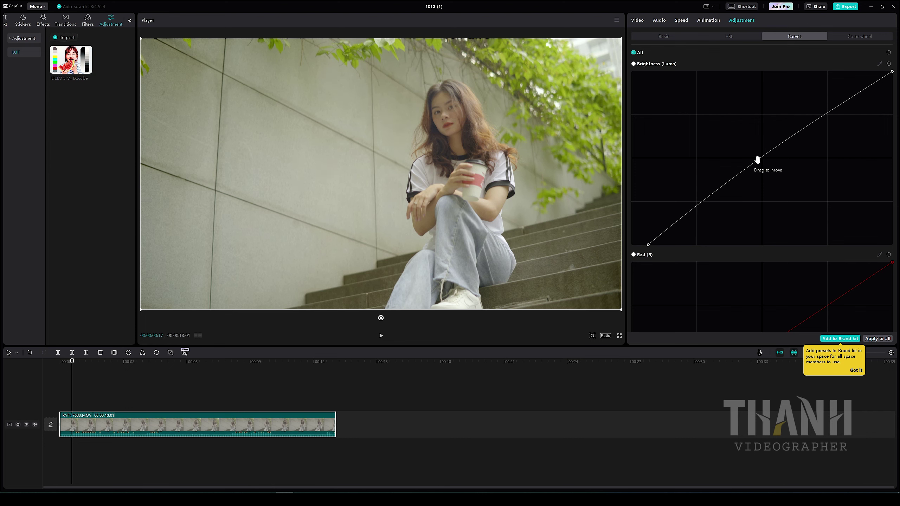
mouse_move(892, 72)
mouse_down()
mouse_move(889, 119)
mouse_move(890, 70)
mouse_move(817, 73)
mouse_up()
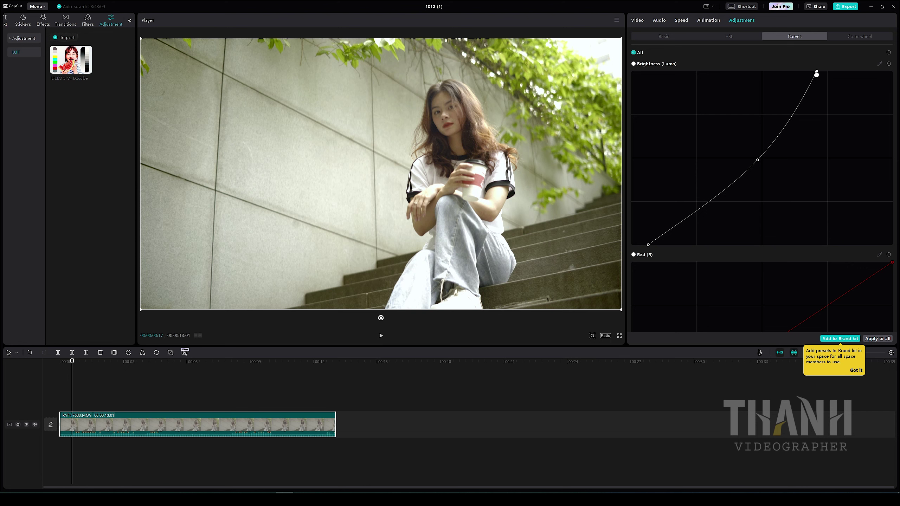
drag(816, 74, 882, 72)
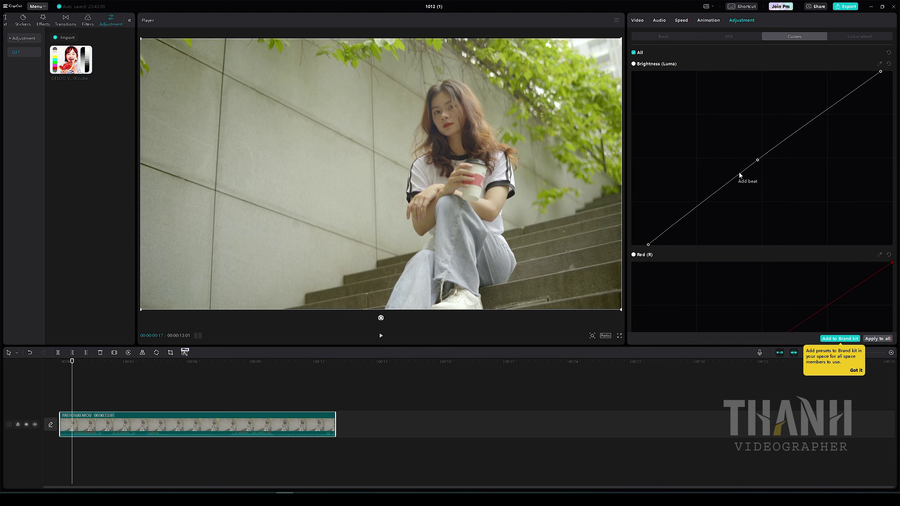
drag(648, 245, 664, 244)
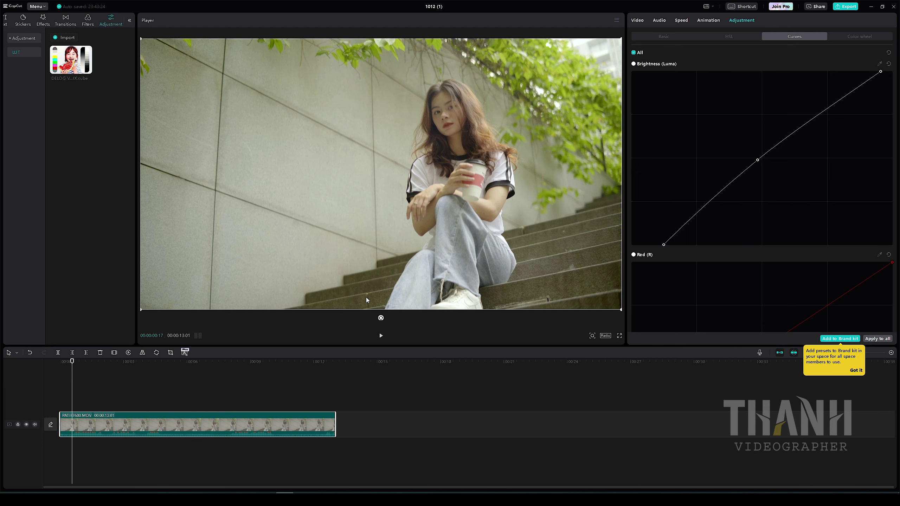
Step: Add a custom adjustment layer to the timeline and stretch it over the whole stair clip
click(658, 37)
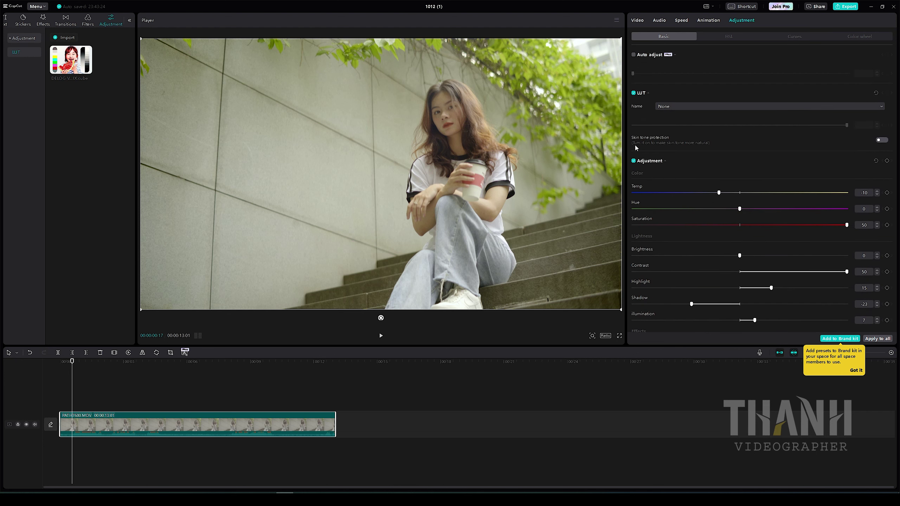
scroll(841, 163, down, 2)
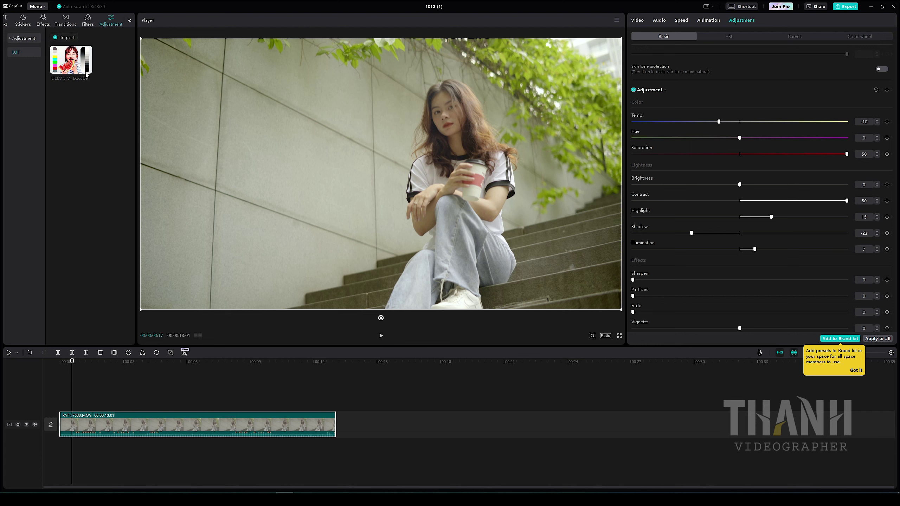
click(24, 38)
mouse_move(63, 52)
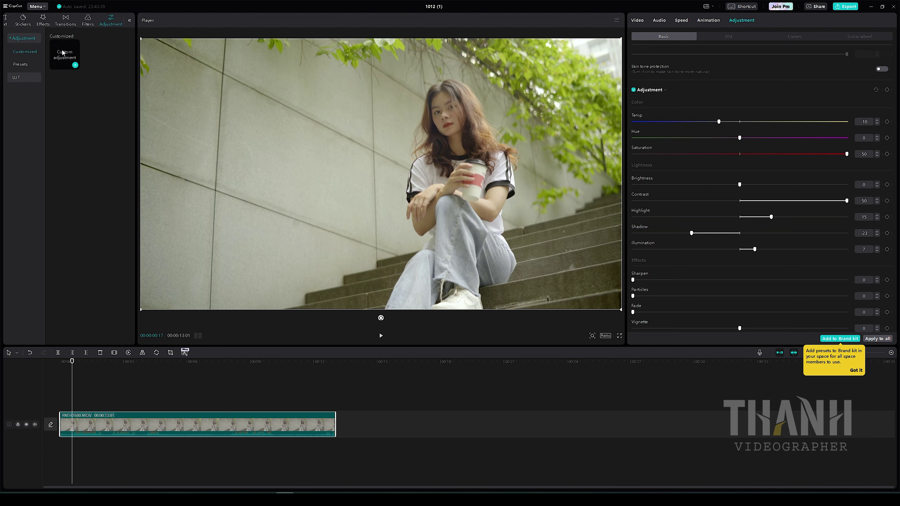
drag(63, 53, 68, 417)
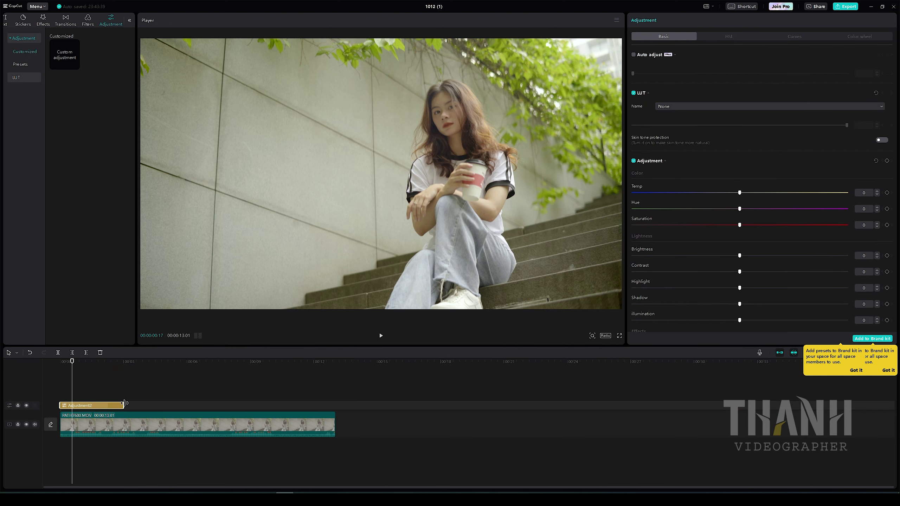
mouse_move(123, 406)
mouse_down()
mouse_move(345, 405)
mouse_move(336, 405)
mouse_up()
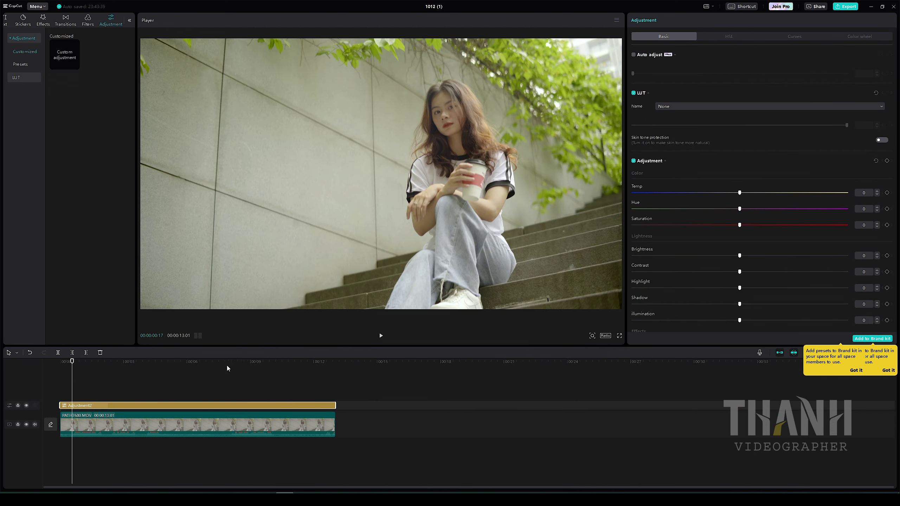
click(201, 363)
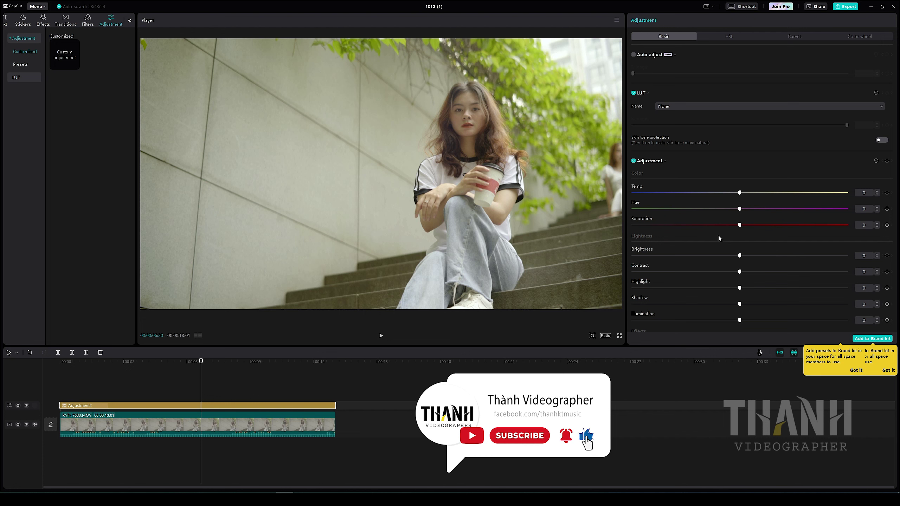
Step: Boost the adjustment layer's Saturation slider, then settle it back at 25
drag(740, 225, 821, 225)
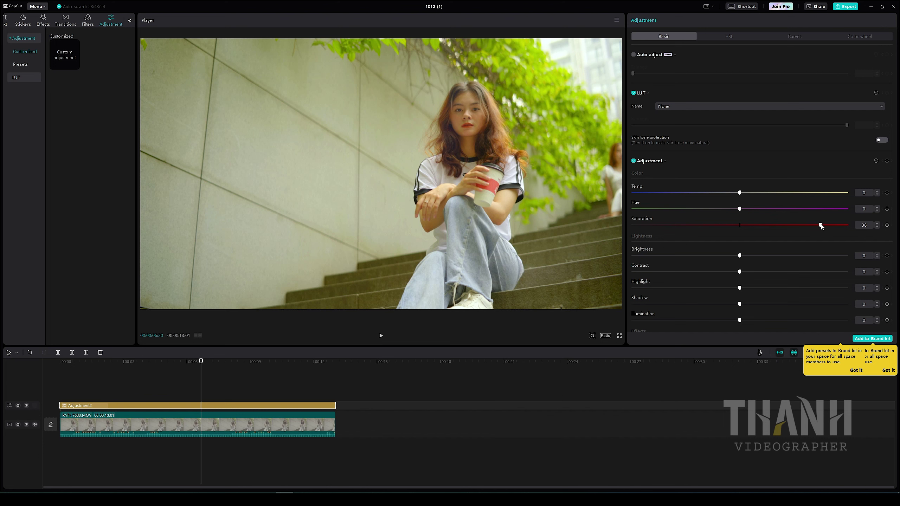
drag(821, 225, 794, 225)
Step: Look over the adjustment layer's Curves page, then switch to its HSL controls
click(785, 35)
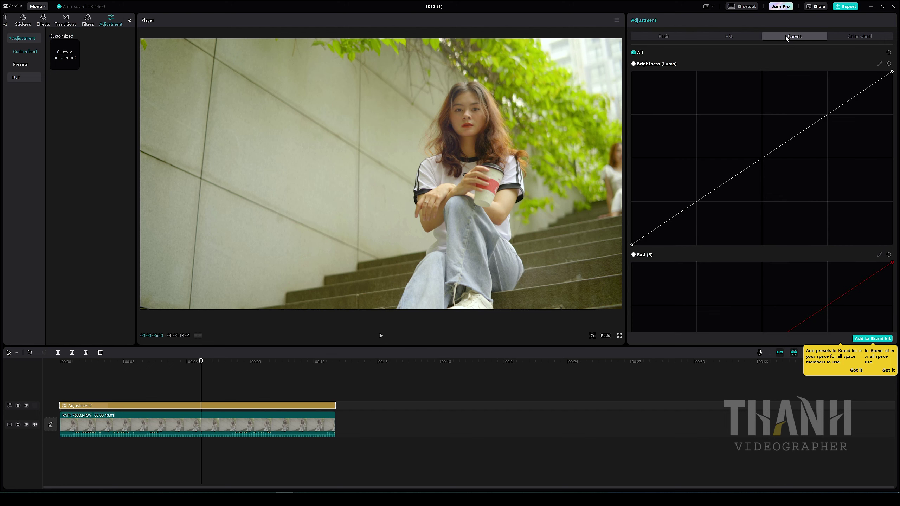
scroll(893, 162, down, 2)
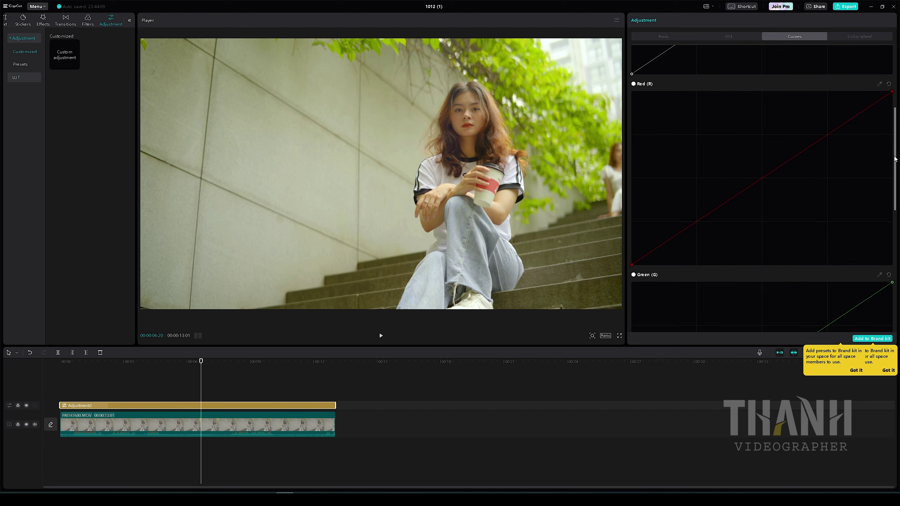
scroll(891, 173, down, 3)
scroll(888, 187, down, 2)
scroll(889, 186, down, 5)
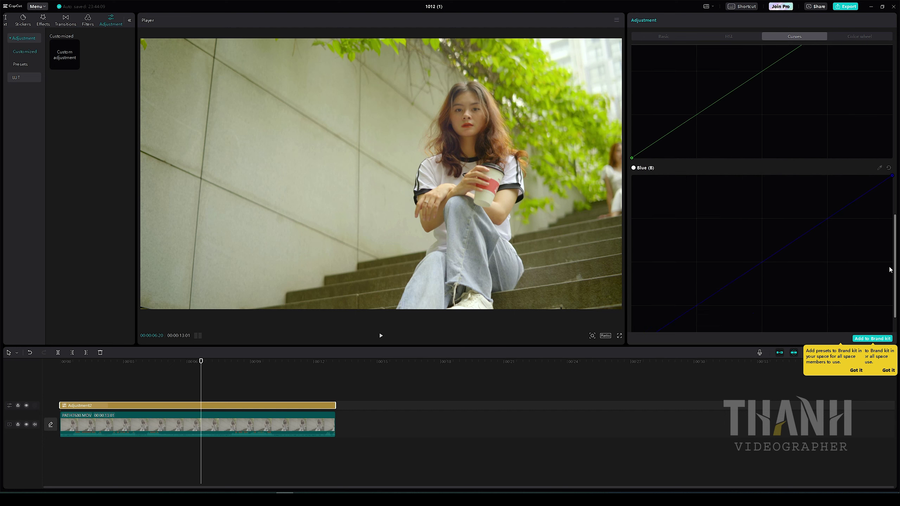
scroll(889, 187, up, 3)
scroll(889, 186, up, 2)
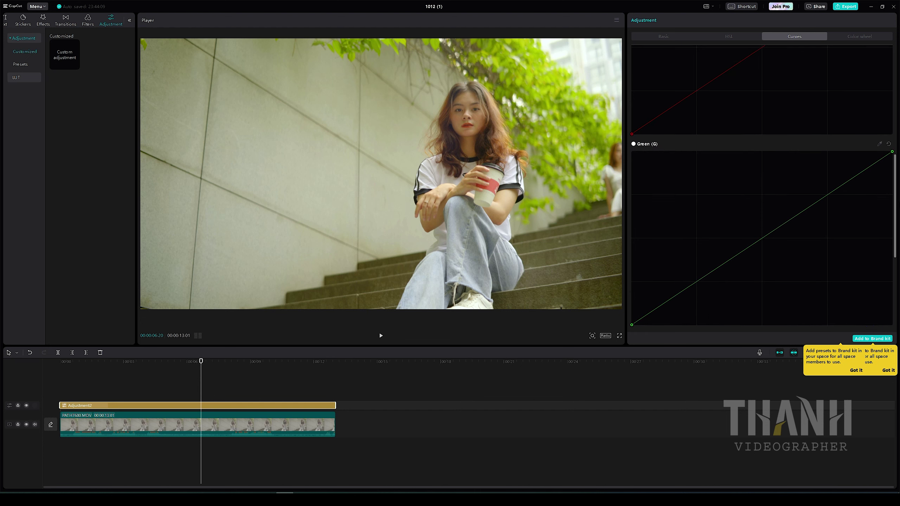
scroll(888, 187, up, 3)
scroll(888, 187, up, 4)
scroll(762, 188, up, 3)
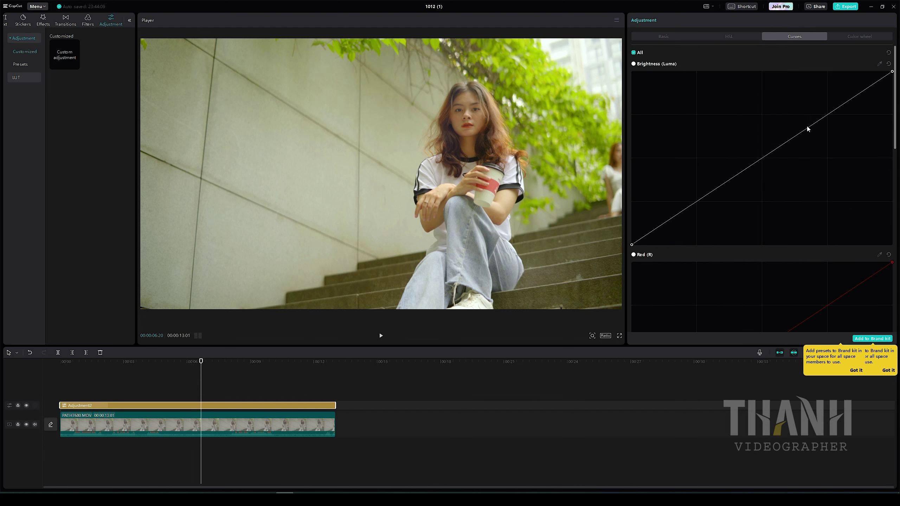
click(718, 39)
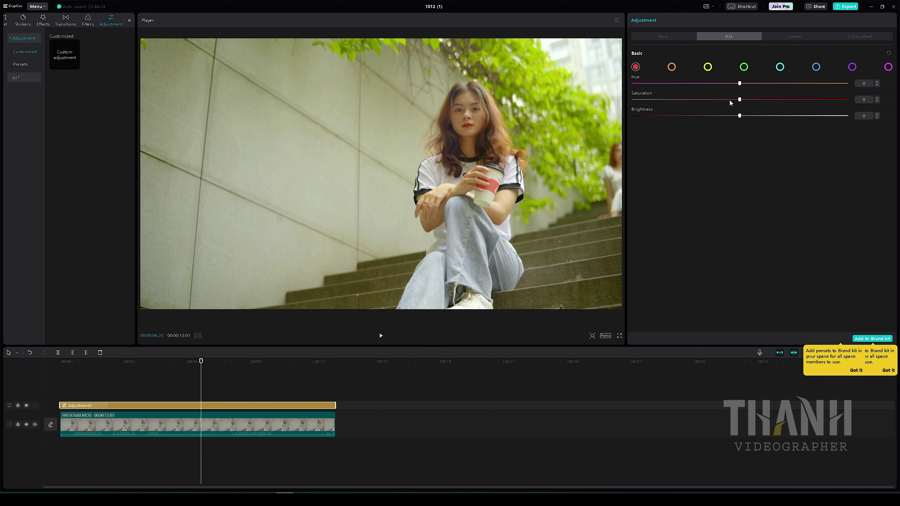
Step: Test the red channel's saturation and hue sliders, resetting red saturation to 0
drag(740, 99, 621, 110)
drag(811, 100, 740, 107)
mouse_move(726, 86)
mouse_down()
mouse_move(844, 91)
mouse_move(630, 88)
mouse_up()
Step: Set the orange channel to hue -23, saturation -10 and brightness 59
click(672, 68)
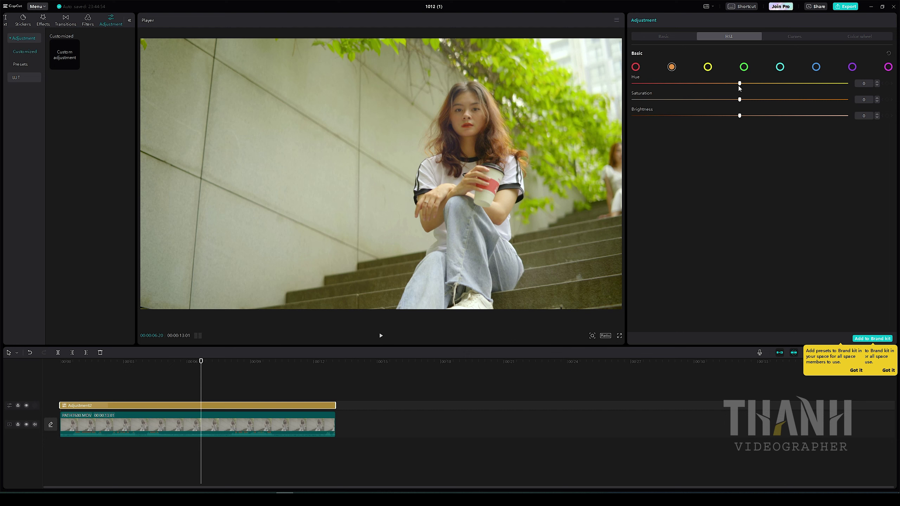
drag(740, 87, 717, 85)
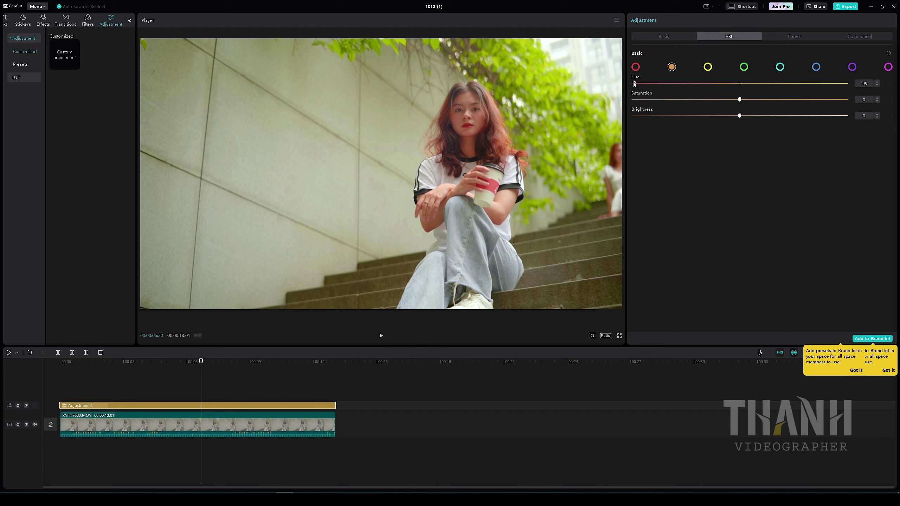
mouse_move(634, 83)
mouse_down()
mouse_move(844, 84)
mouse_move(740, 84)
mouse_move(723, 96)
mouse_up()
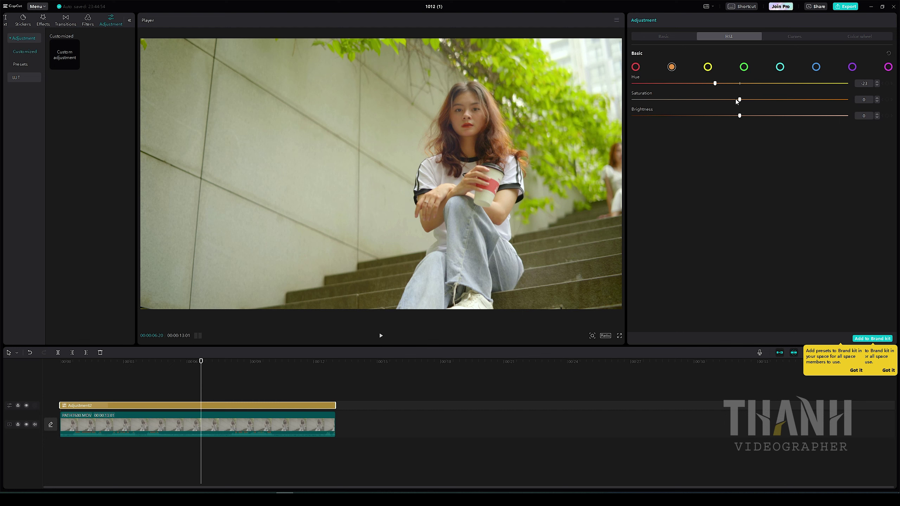
mouse_move(740, 100)
mouse_down()
mouse_move(722, 100)
mouse_move(786, 101)
mouse_move(729, 104)
mouse_up()
mouse_move(740, 116)
mouse_down()
mouse_move(835, 116)
mouse_move(625, 116)
mouse_up()
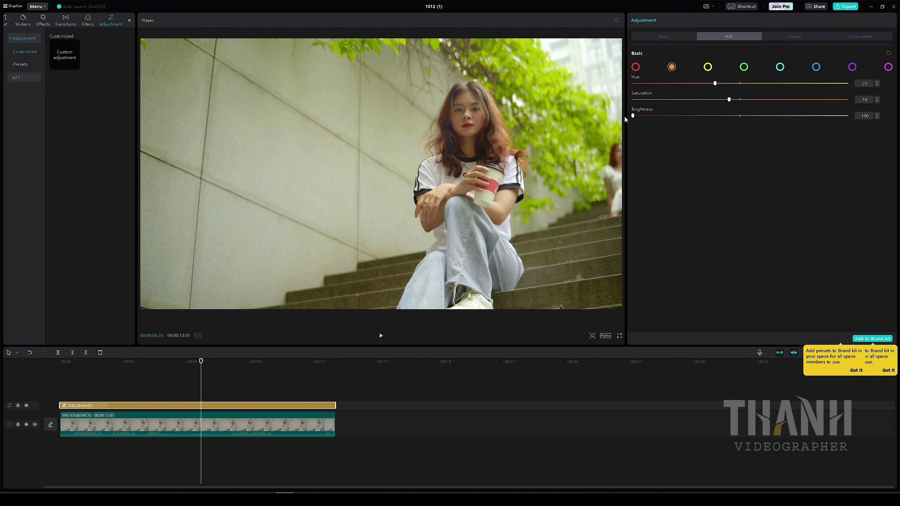
drag(625, 117, 742, 117)
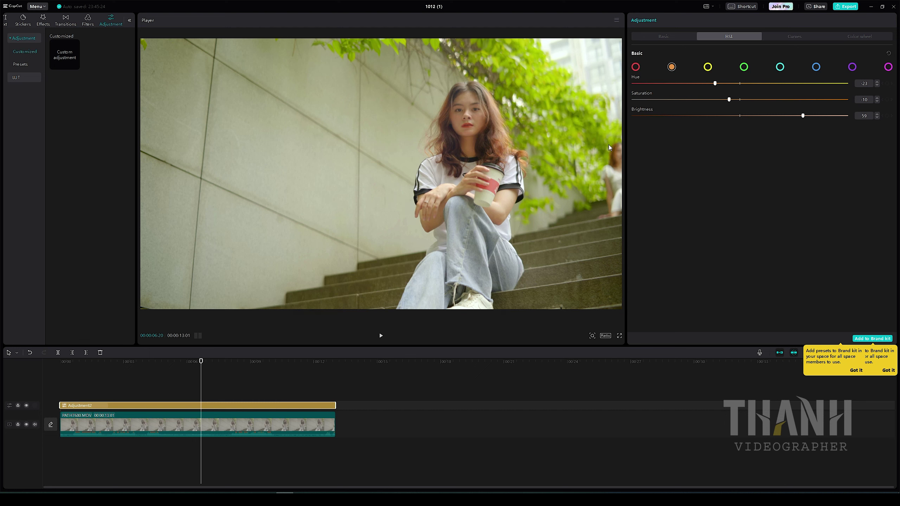
Step: Shift the yellow channel's hue to about -18 and reset its saturation to 0
click(708, 68)
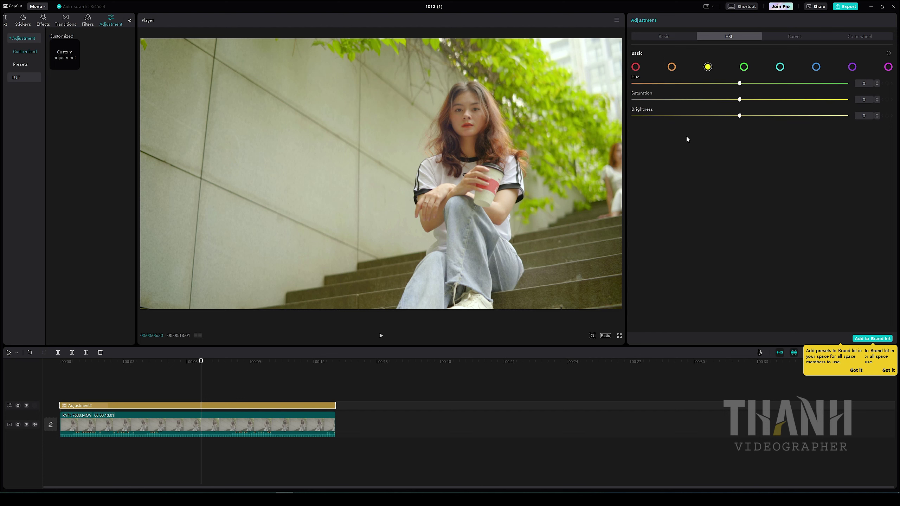
mouse_move(740, 84)
mouse_down()
mouse_move(668, 84)
mouse_move(716, 90)
mouse_move(654, 100)
mouse_move(754, 105)
mouse_up()
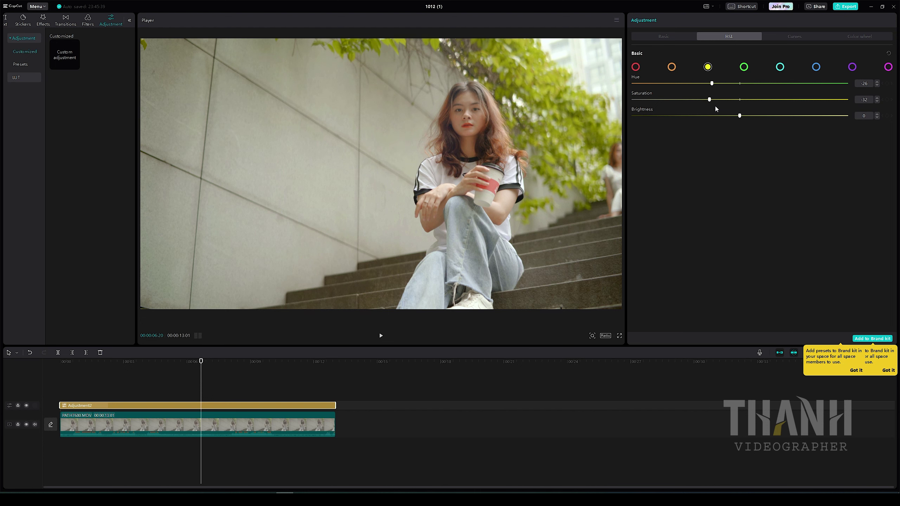
mouse_move(716, 101)
mouse_down()
mouse_move(739, 100)
mouse_move(735, 120)
mouse_up()
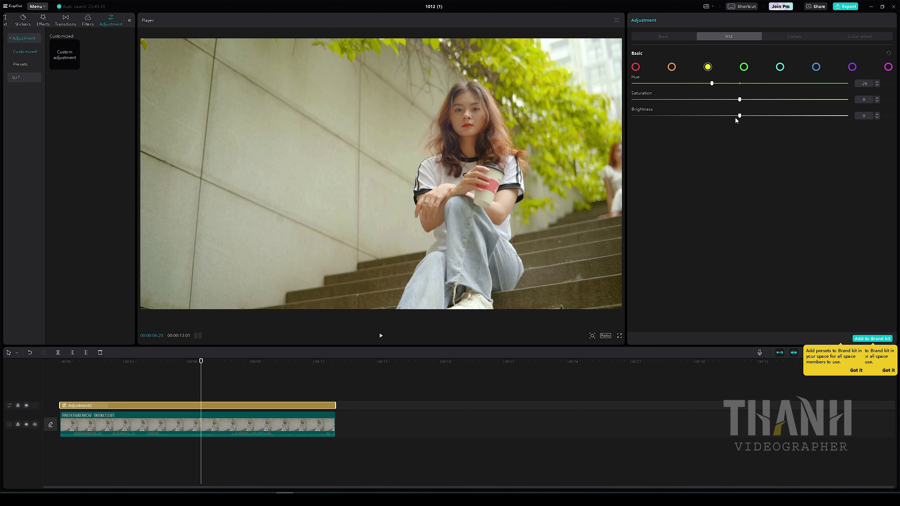
drag(712, 83, 704, 84)
Step: Shift the green HSL hue to -15, test the cyan hue, then show the Color wheel controls
click(743, 67)
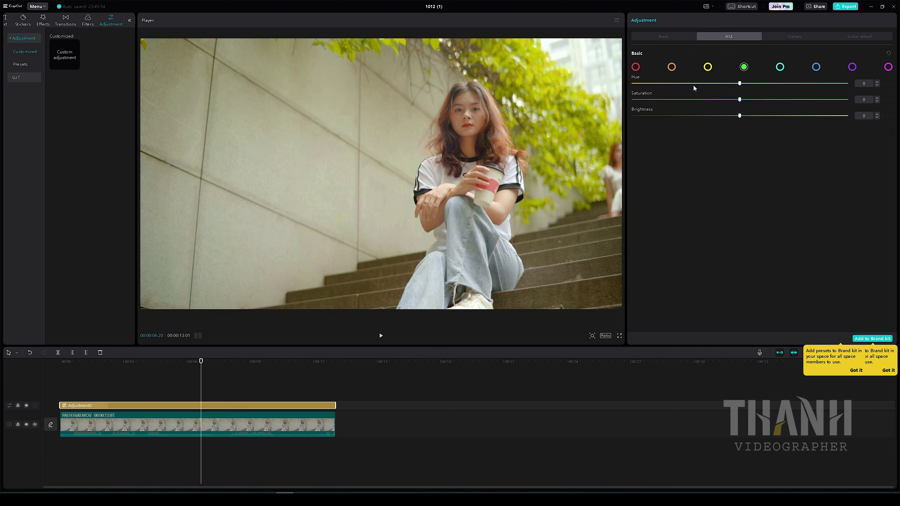
mouse_move(740, 83)
mouse_down()
mouse_move(671, 83)
mouse_move(723, 89)
mouse_up()
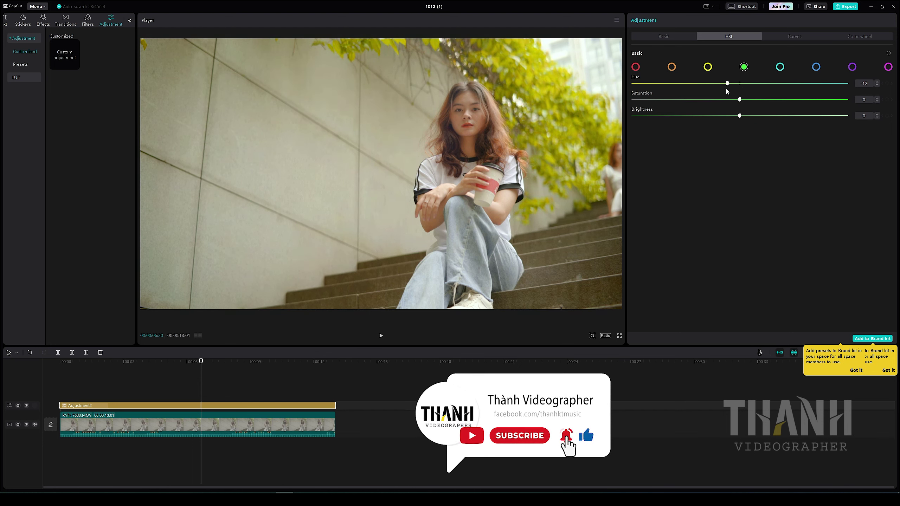
click(780, 67)
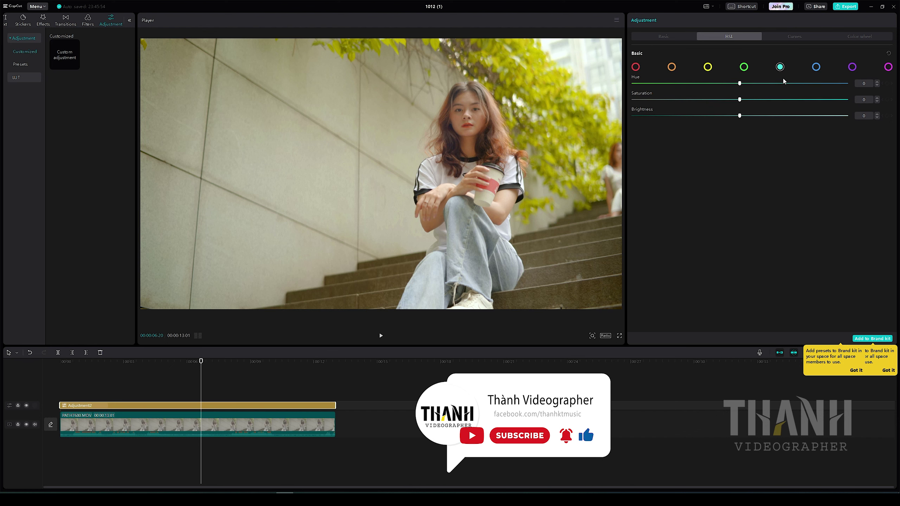
mouse_move(740, 84)
mouse_down()
mouse_move(659, 86)
mouse_move(739, 89)
mouse_up()
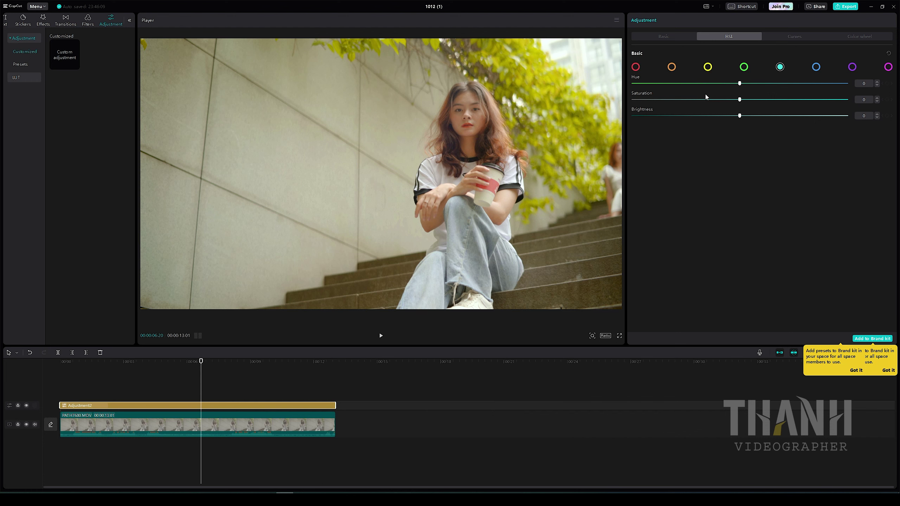
click(861, 36)
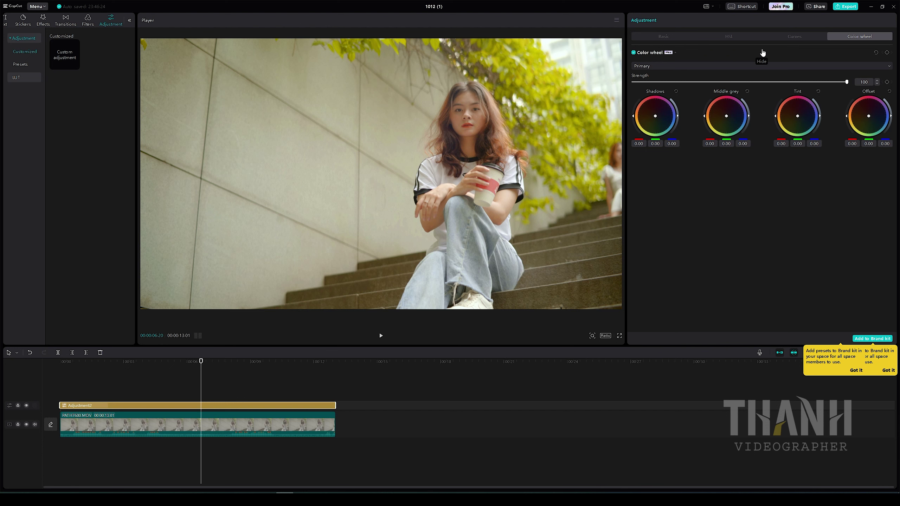
Step: In Curves, drag the red curve's black point right to pull red from the shadows
click(806, 39)
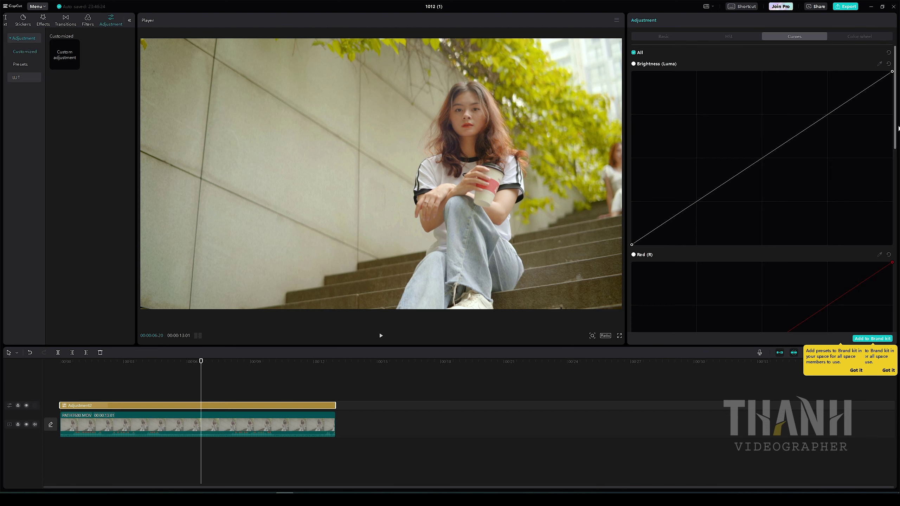
drag(898, 116, 898, 188)
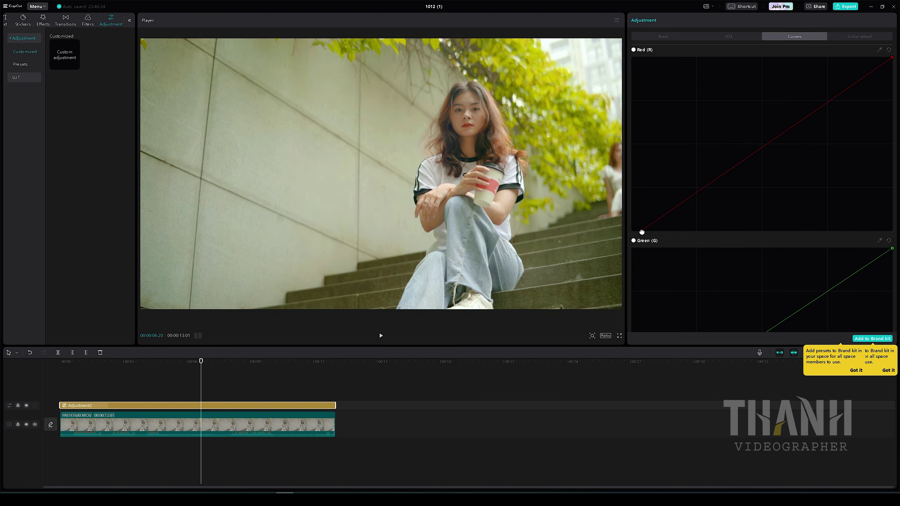
drag(632, 231, 643, 230)
drag(644, 231, 642, 230)
Step: Keep the green curve neutral and lower the blue curve's white point for a warmer cast
scroll(733, 294, down, 3)
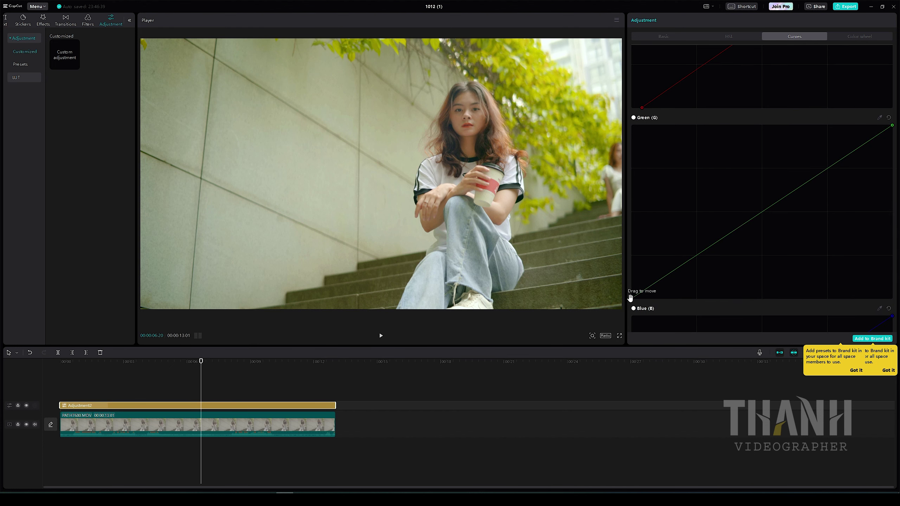
drag(630, 298, 640, 296)
mouse_move(640, 296)
mouse_down()
mouse_move(632, 298)
mouse_move(652, 312)
mouse_move(637, 312)
mouse_up()
scroll(863, 228, down, 2)
scroll(863, 228, down, 3)
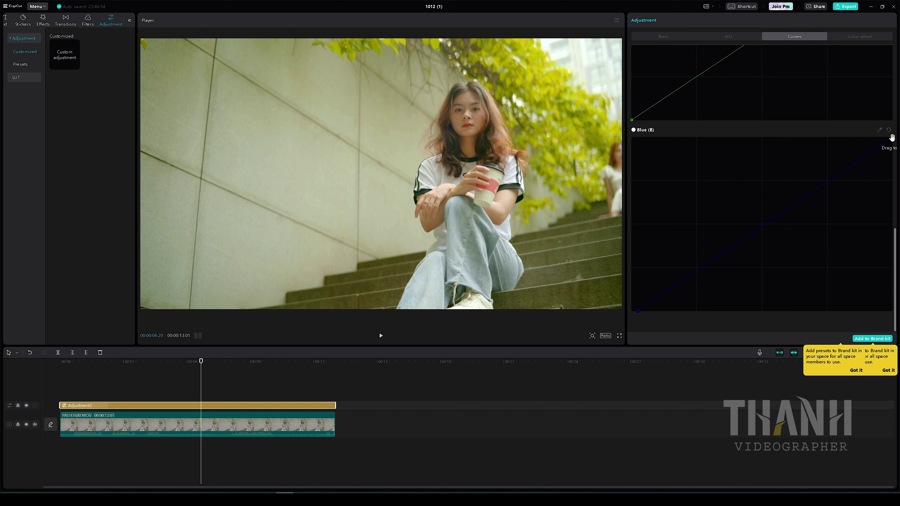
drag(893, 138, 858, 143)
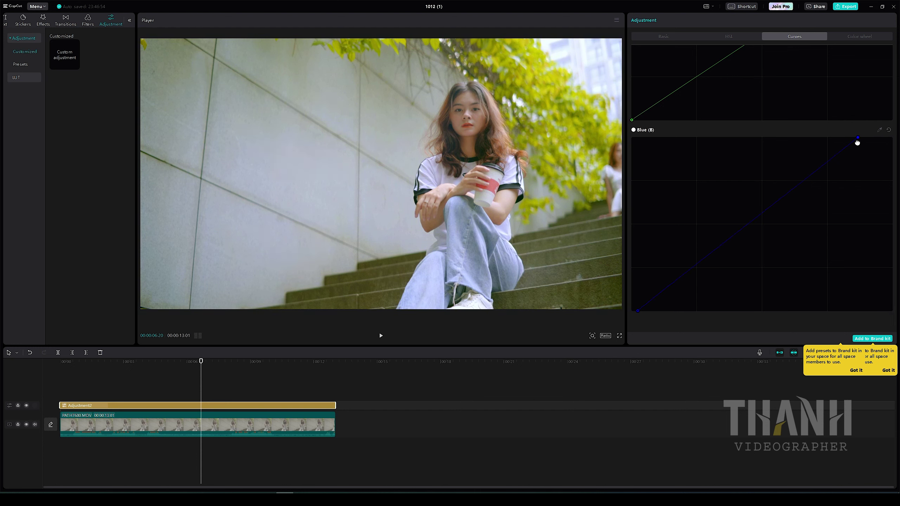
drag(858, 143, 893, 145)
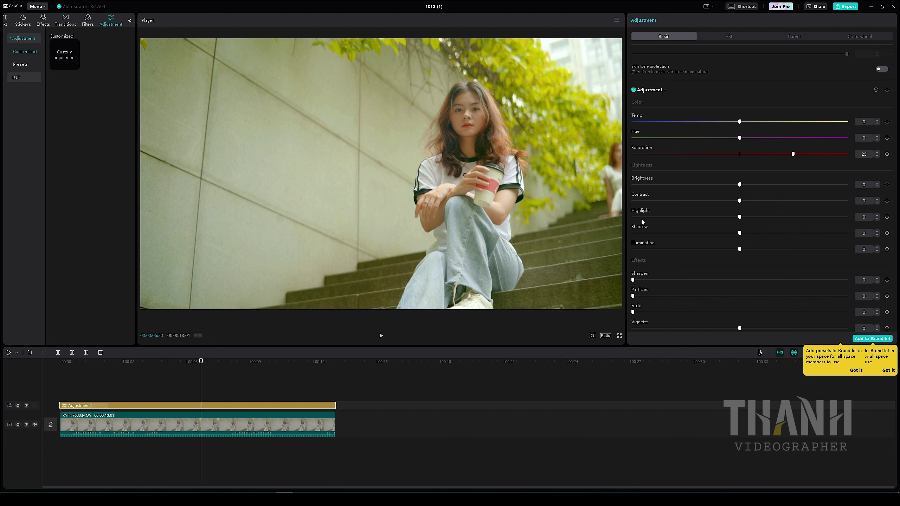
Step: Select the PATH7680 stair clip on the timeline to show its own adjustment settings
click(284, 419)
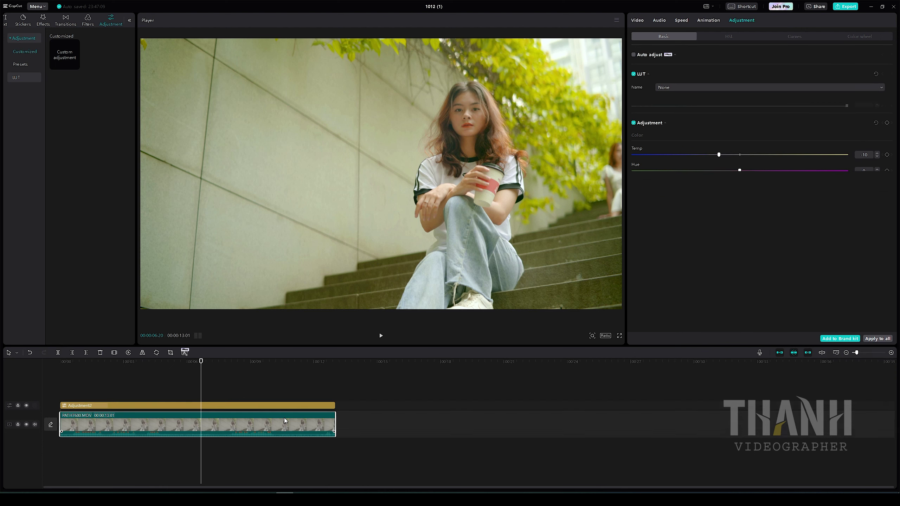